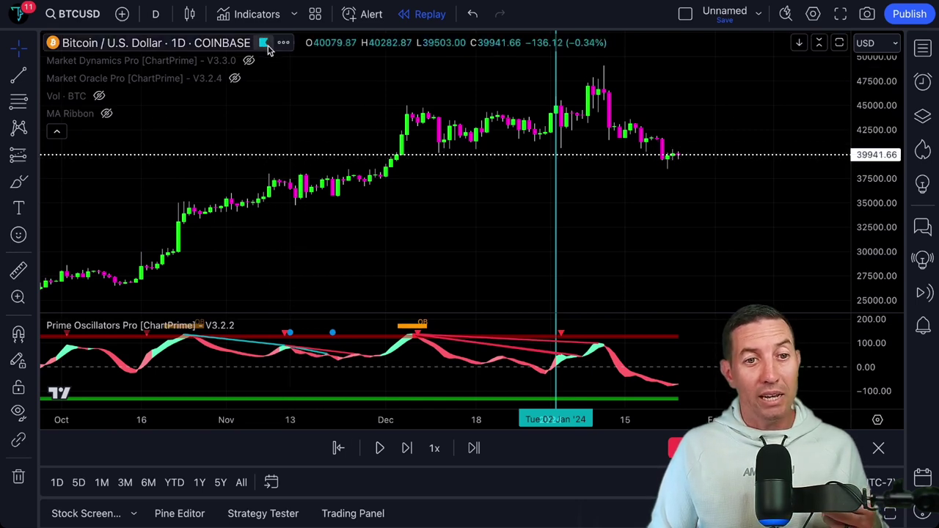
Search the indicator library for "Dynamic S" and "ChartPrime", and add Dynamic Support/Resistance Zones [ChartPrime] to the chart
click(243, 12)
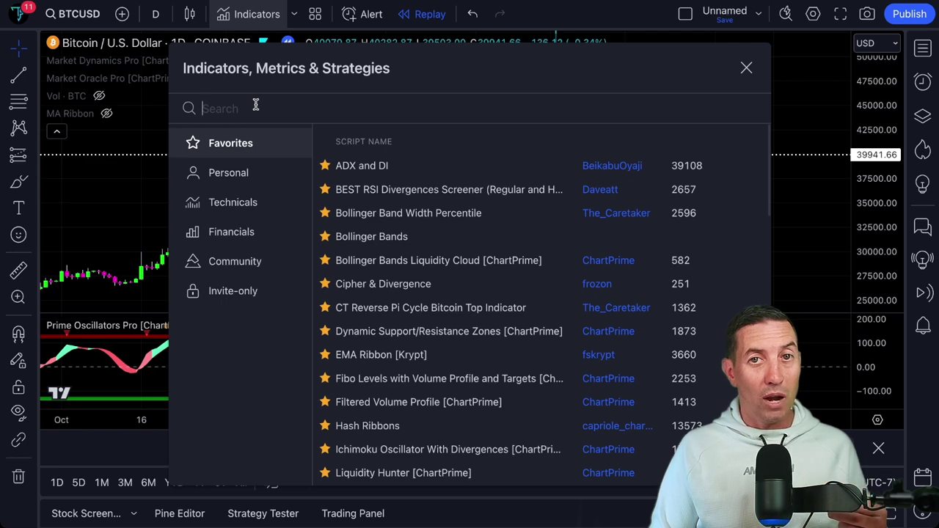
text(Dynamic S)
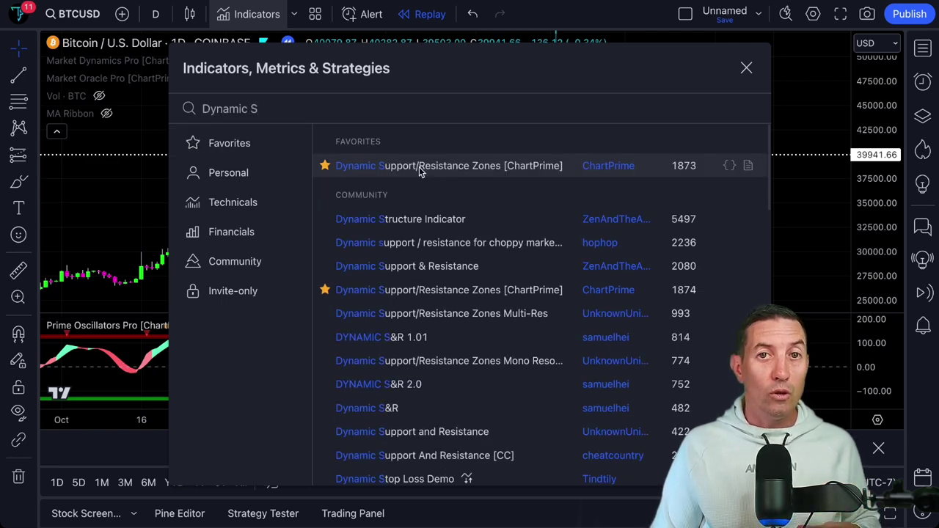
triple_click(292, 99)
text(ChartPrime)
scroll(549, 214, down, 2)
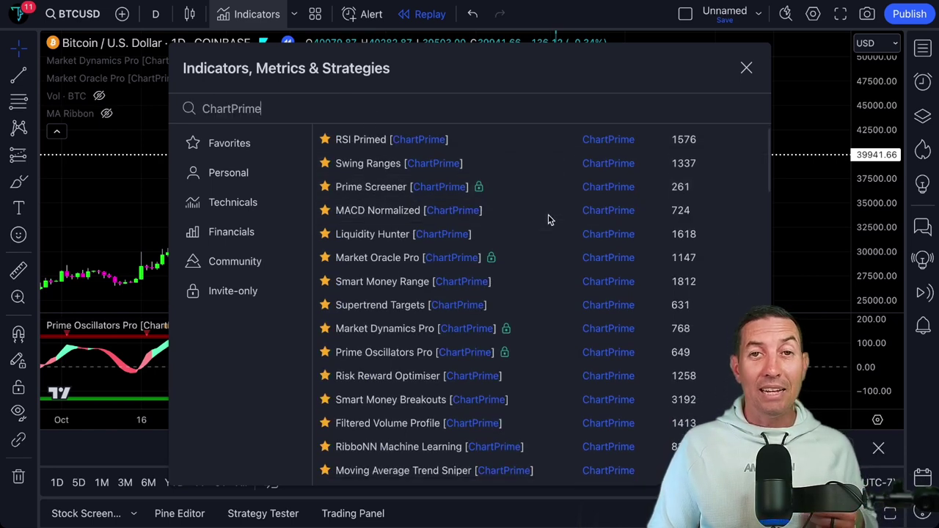
scroll(549, 215, down, 2)
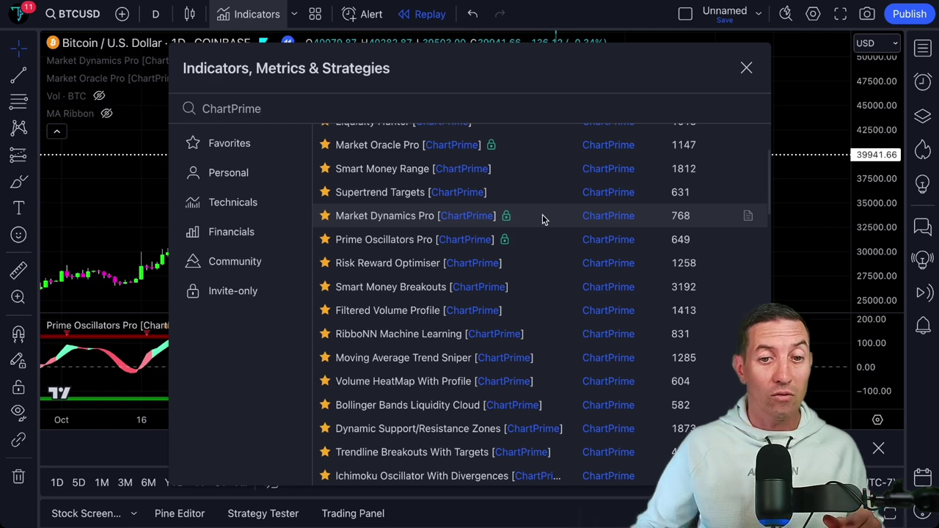
scroll(505, 228, down, 3)
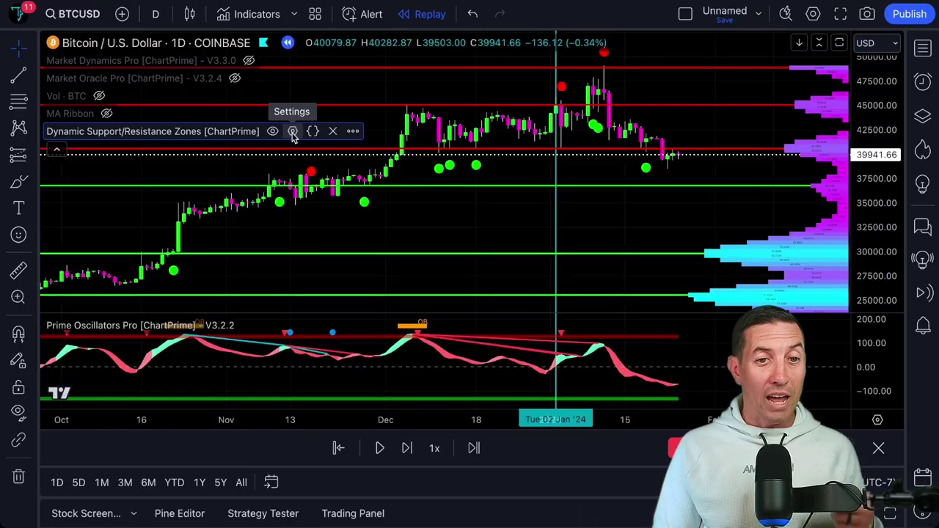
Review the input settings of Dynamic Support/Resistance Zones, keep the weighting on Volume, and accept the settings
click(293, 132)
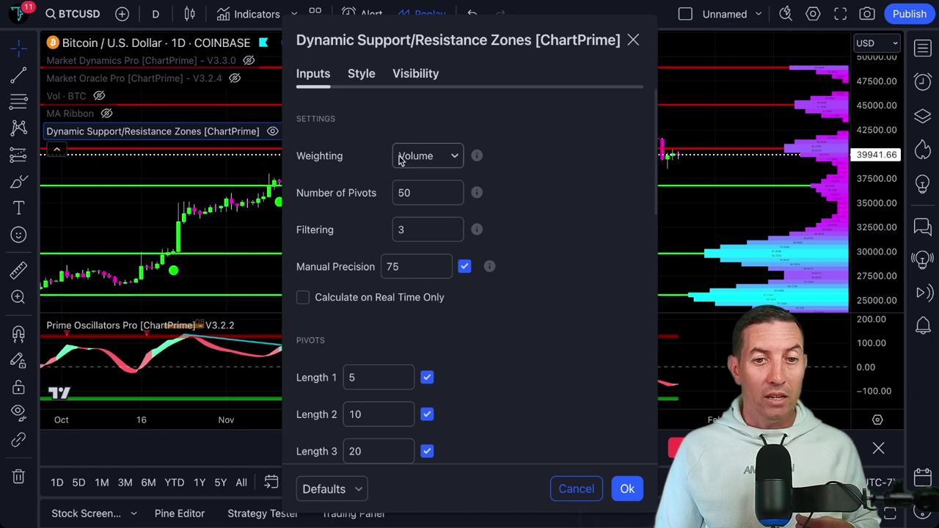
click(456, 156)
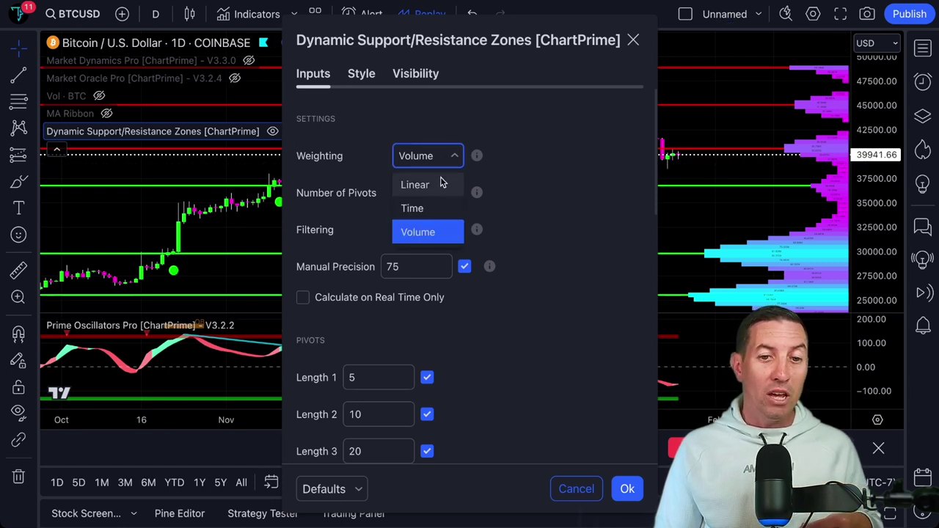
click(420, 246)
scroll(510, 211, down, 8)
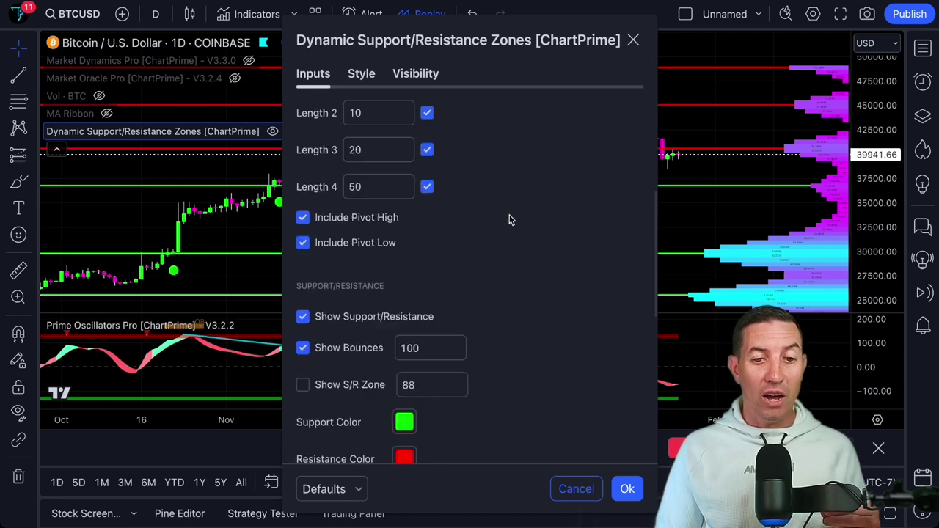
scroll(462, 264, down, 1)
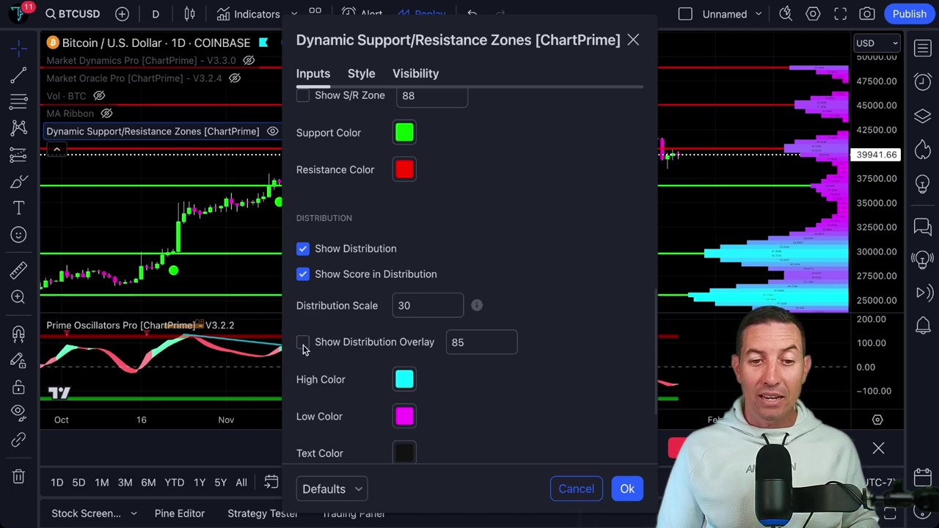
click(627, 488)
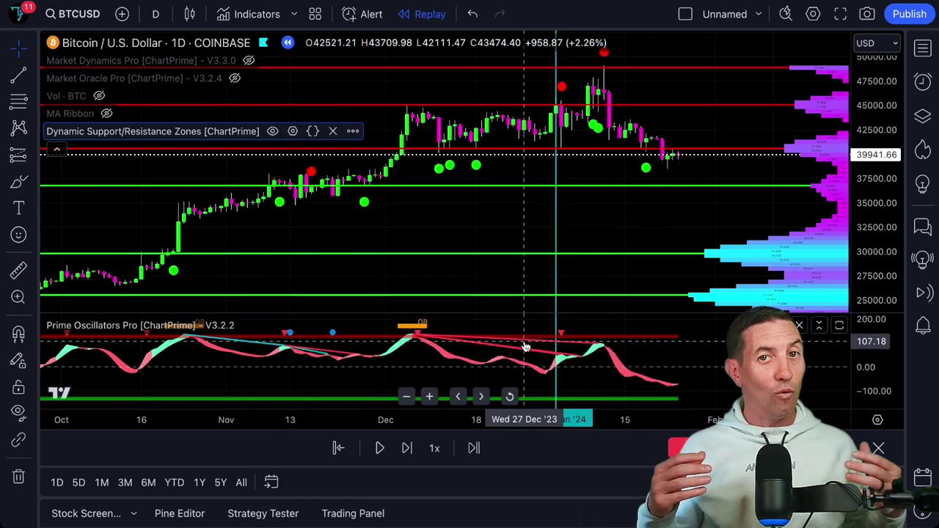
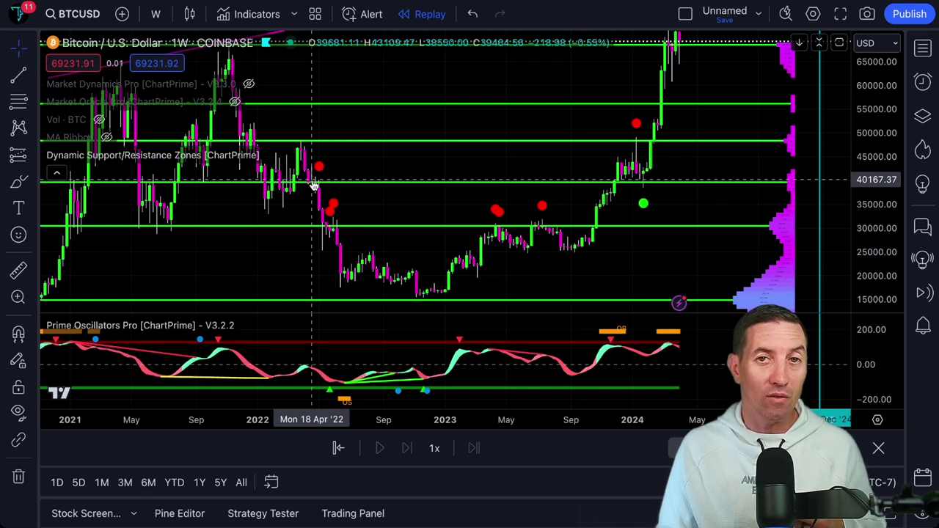
Measure the spring 2022 price drop from the zone line near 39,700 to the one near 30,850, and clear the measurement
click(18, 270)
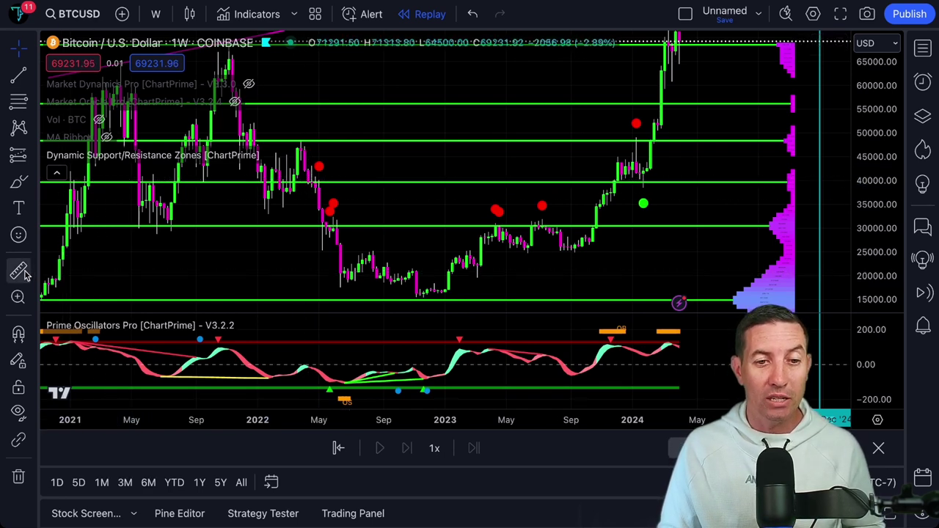
click(321, 182)
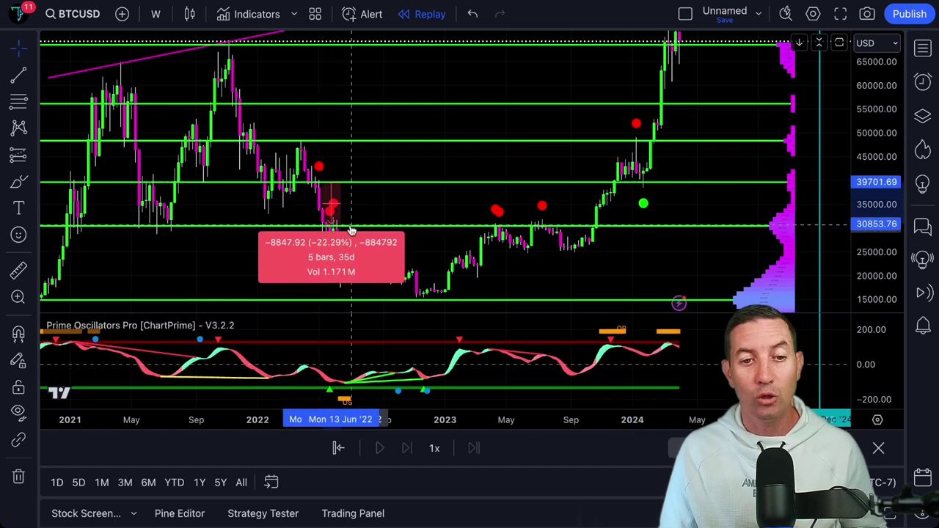
key(Escape)
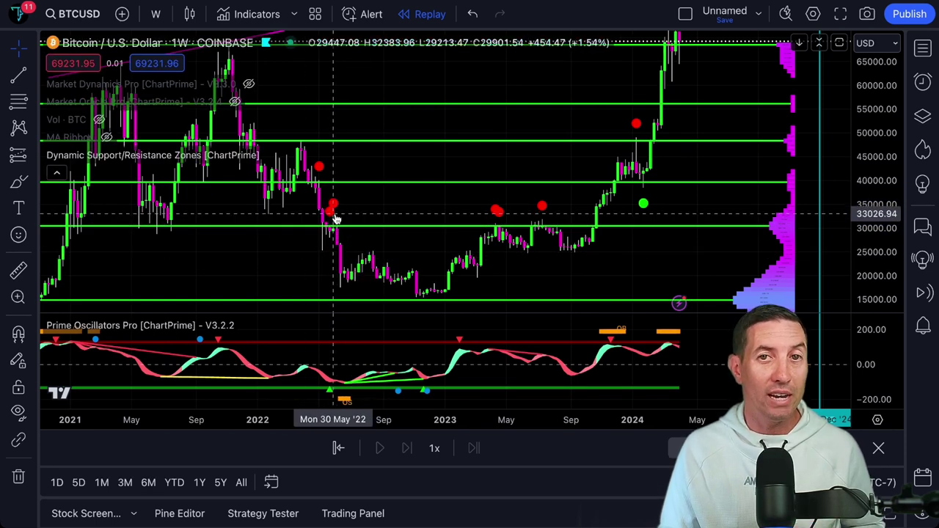
Measure the 2022 decline from the zone line near 30,500 in June down to the lowest line near 15,000
click(18, 269)
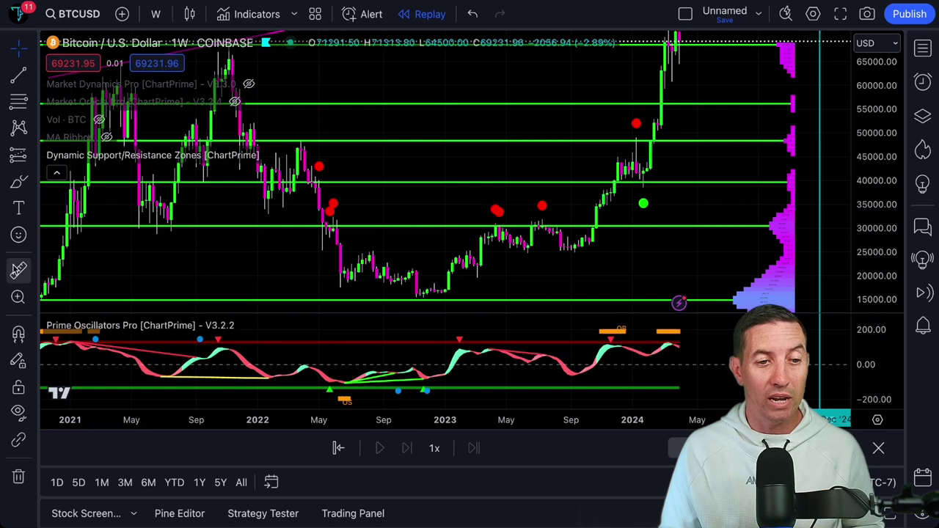
click(334, 225)
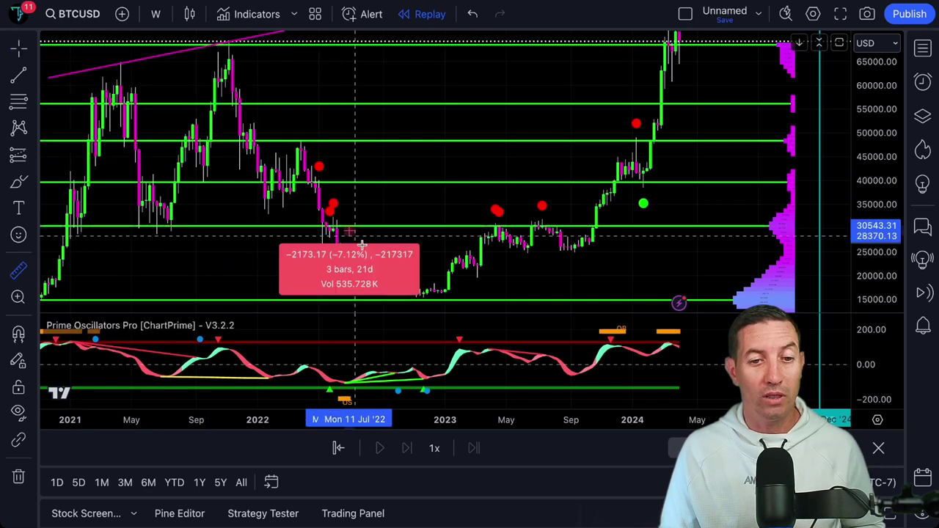
click(403, 300)
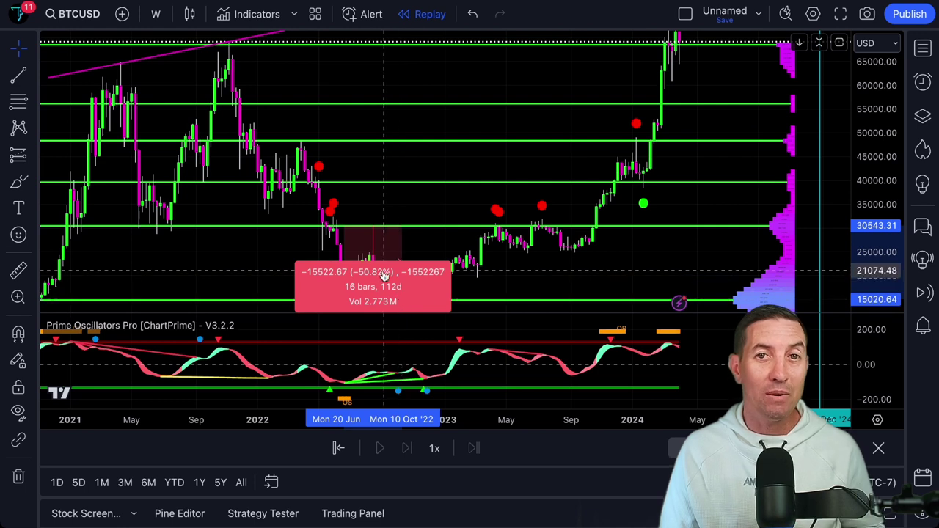
Measure the 2023 pullback from the zone line near 30,200 in April down to about 24,600 in late June
click(20, 272)
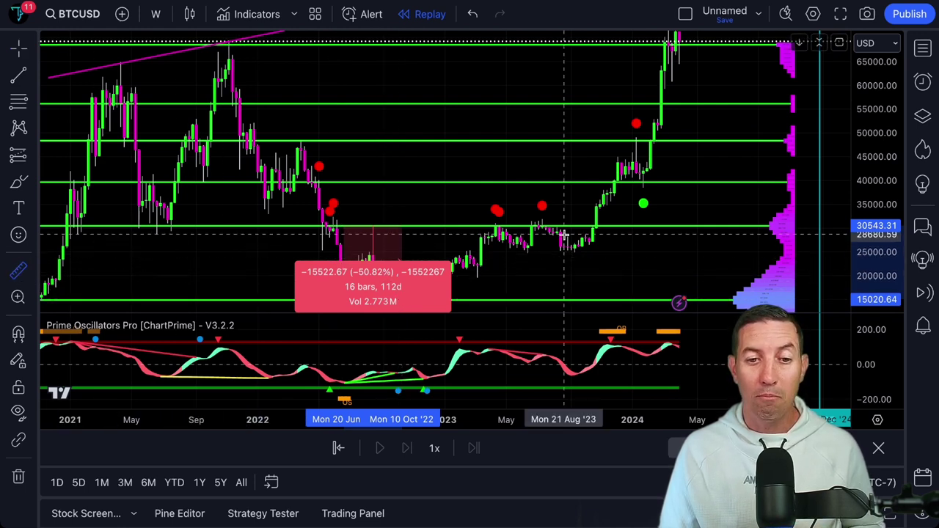
click(503, 227)
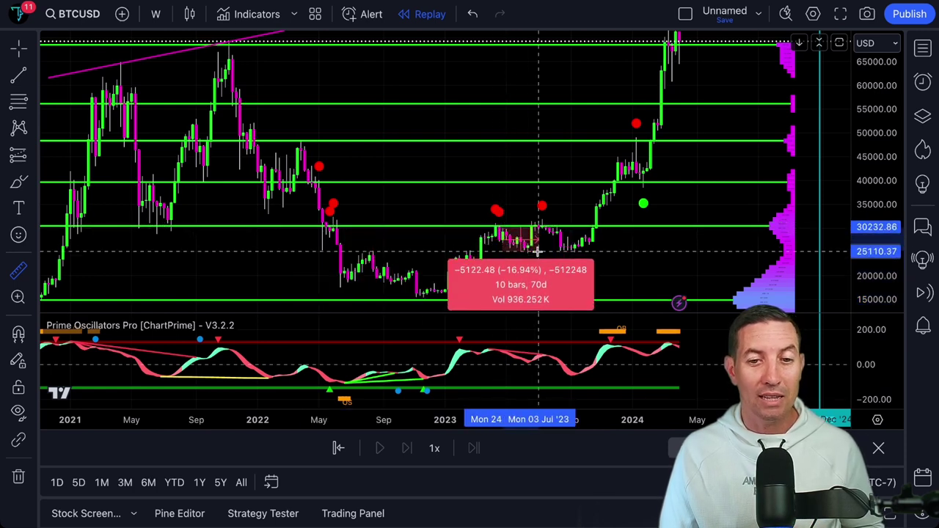
click(536, 258)
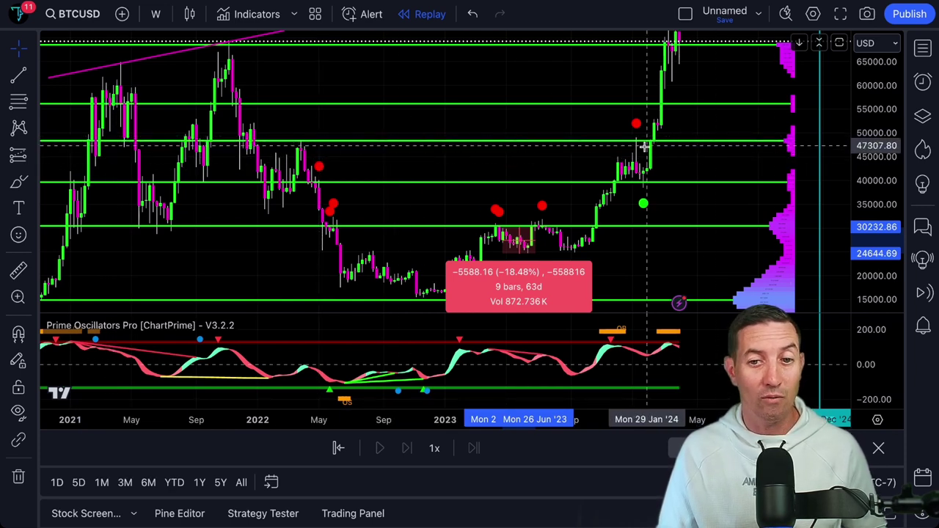
Measure the early 2024 pullback from the zone line near 48,400 to the one near 39,500, and clear the measurement
click(18, 270)
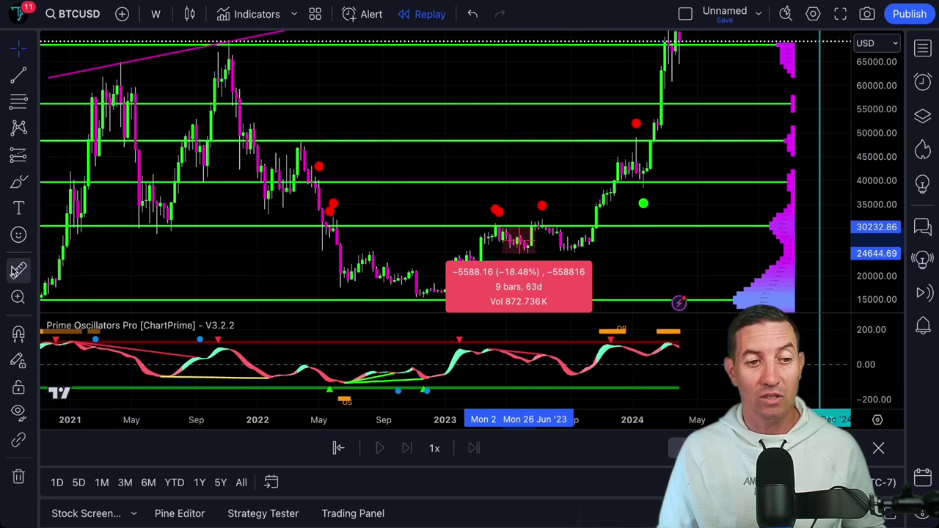
click(642, 141)
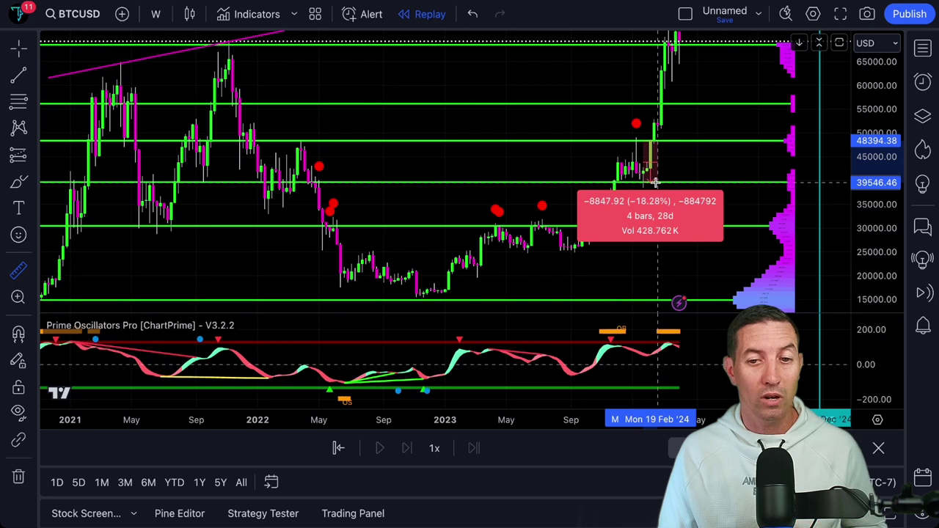
click(672, 163)
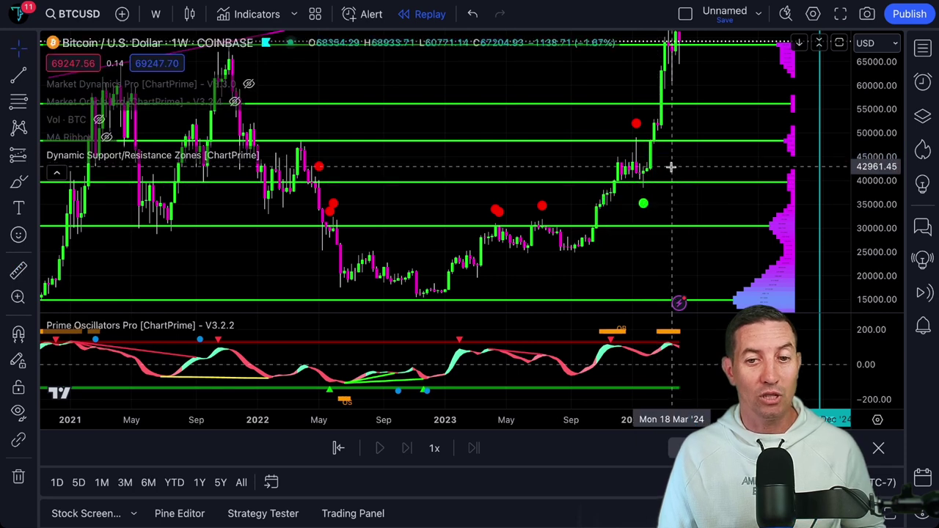
Measure the 2024 rally from the green bounce at the line near 39,500 to the line near 68,500, and clear the measurement
scroll(642, 200, up, 2)
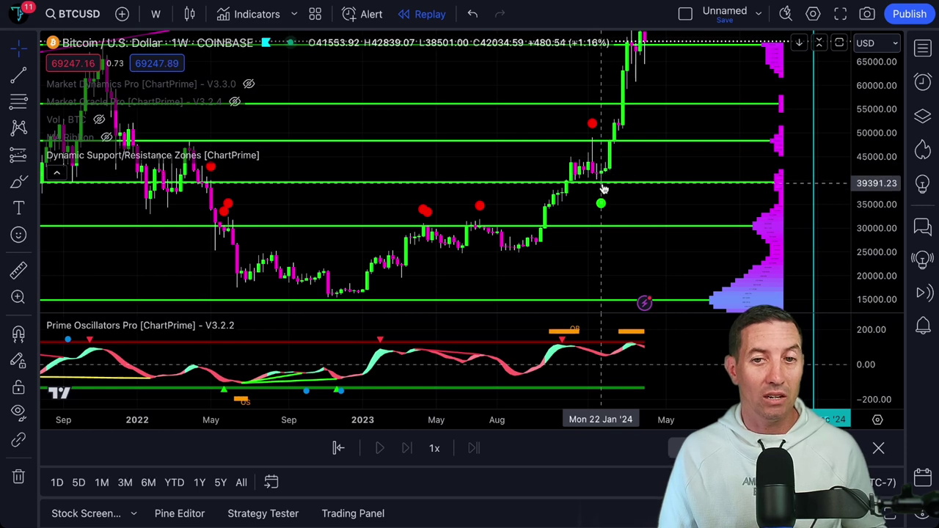
drag(584, 201, 579, 188)
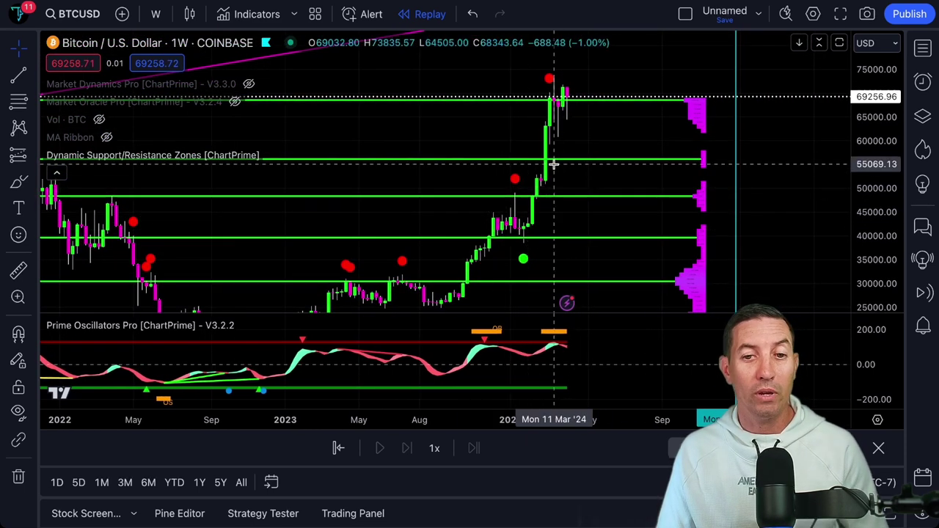
click(18, 270)
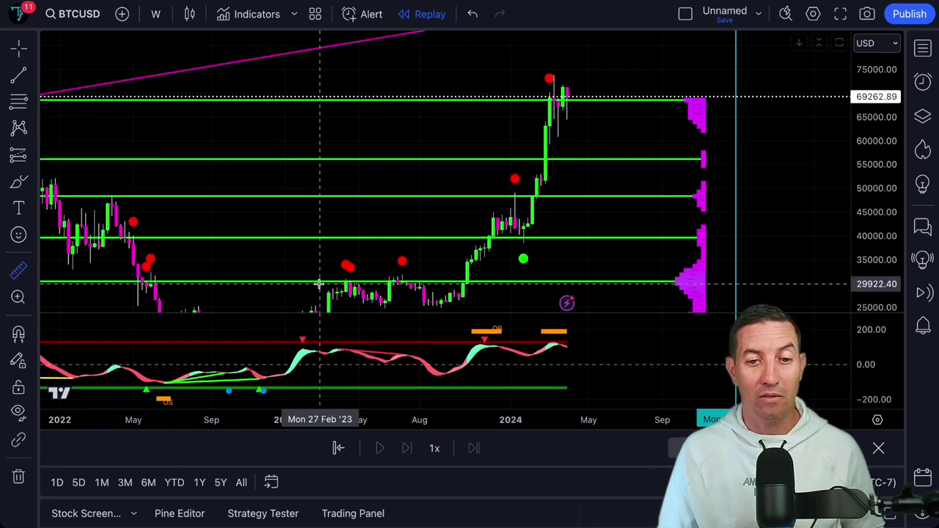
click(525, 236)
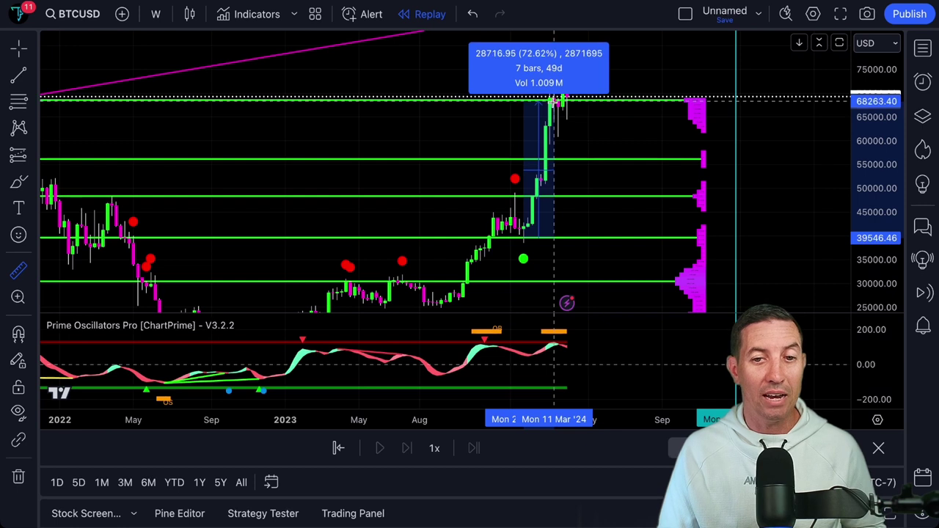
click(562, 96)
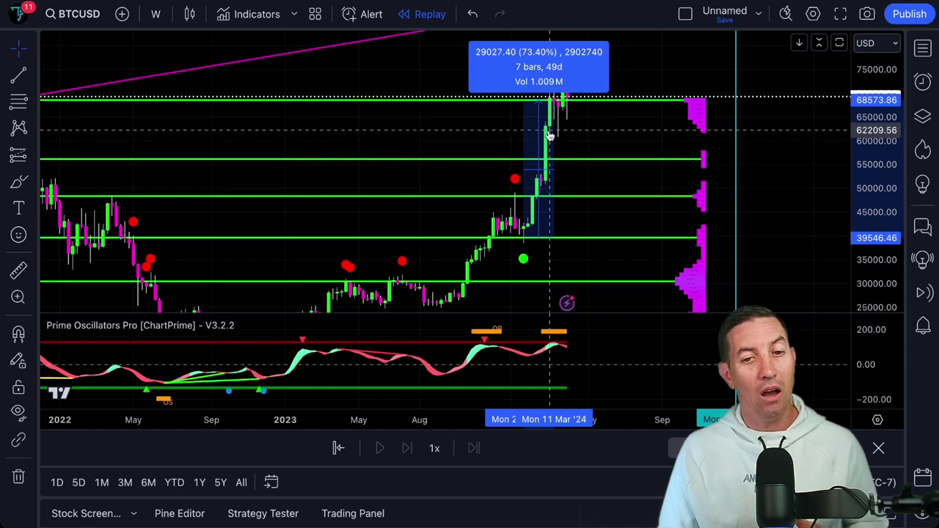
click(653, 86)
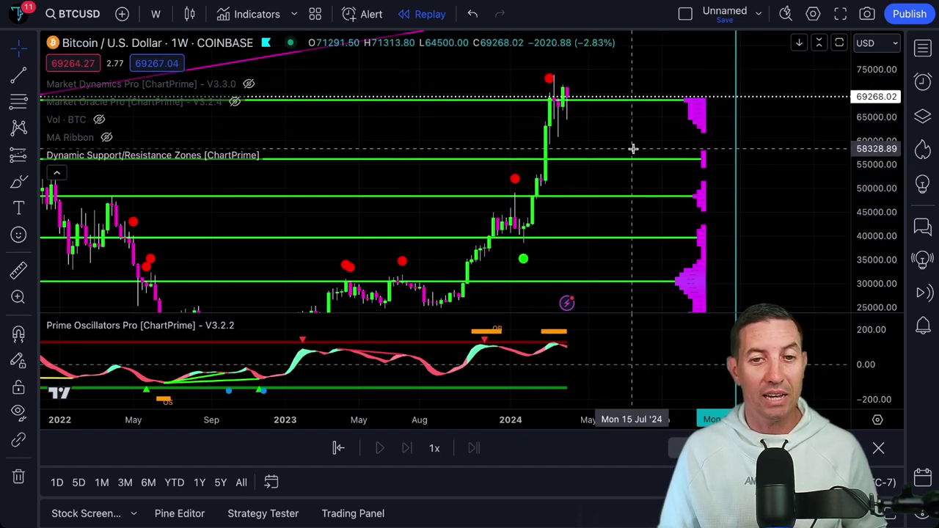